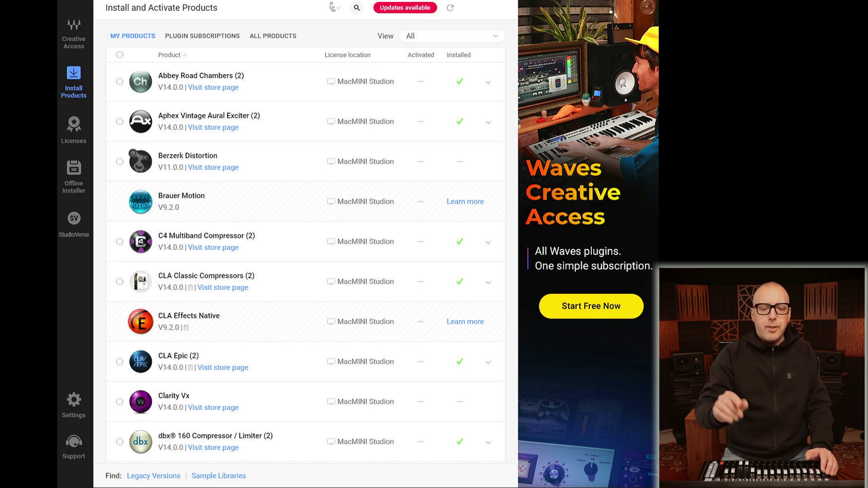
# Step: Install the pending eMotion LV1 update from the Waves Central updates list
pyautogui.click(404, 7)
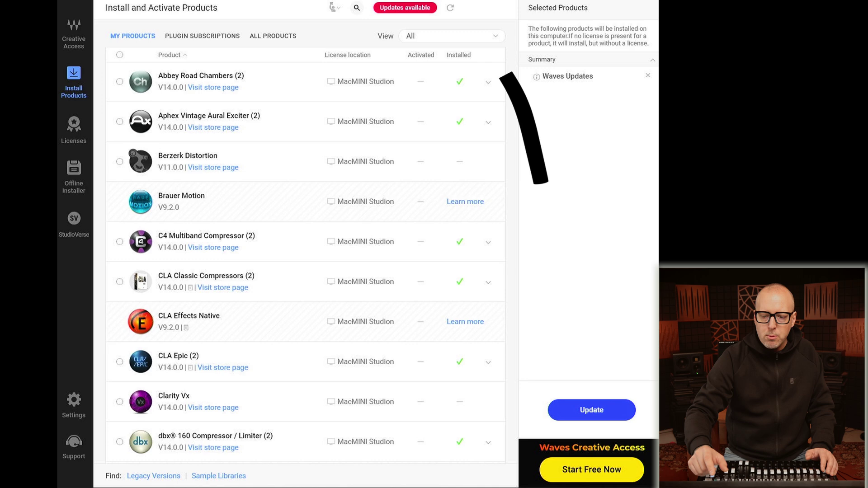
pyautogui.click(592, 410)
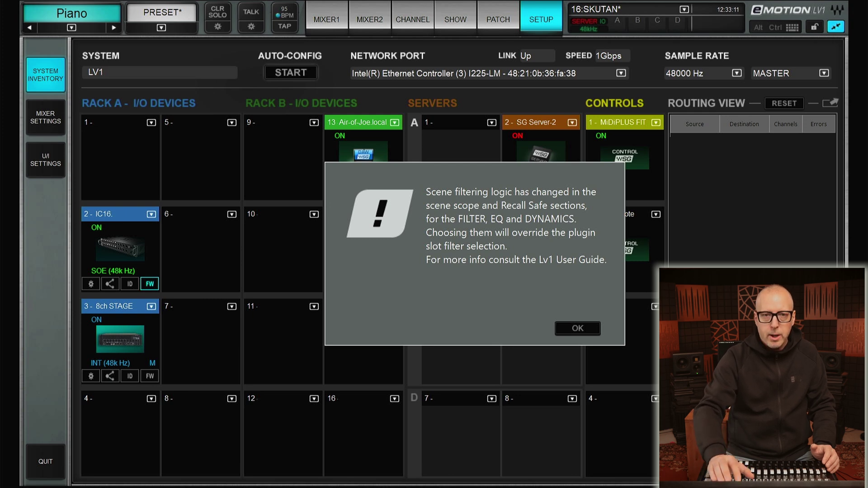
# Step: Dismiss the scene-filtering change notice in the relaunched mixer
pyautogui.press('Return')
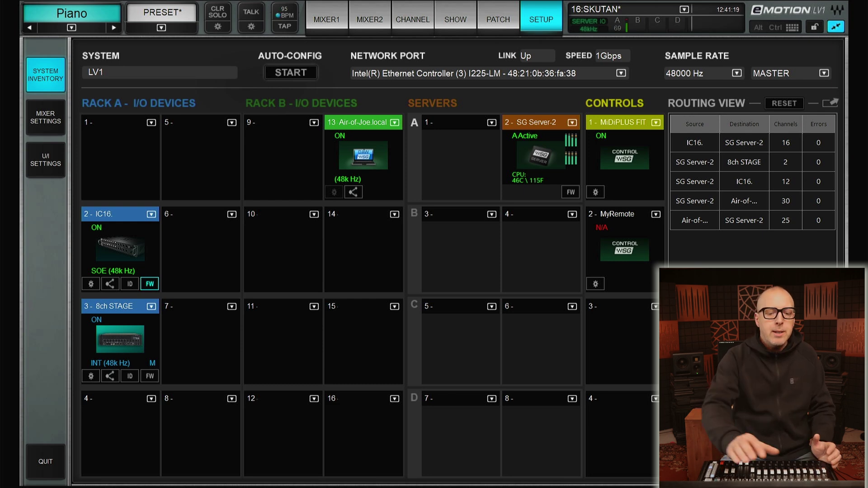
pyautogui.press('F1')
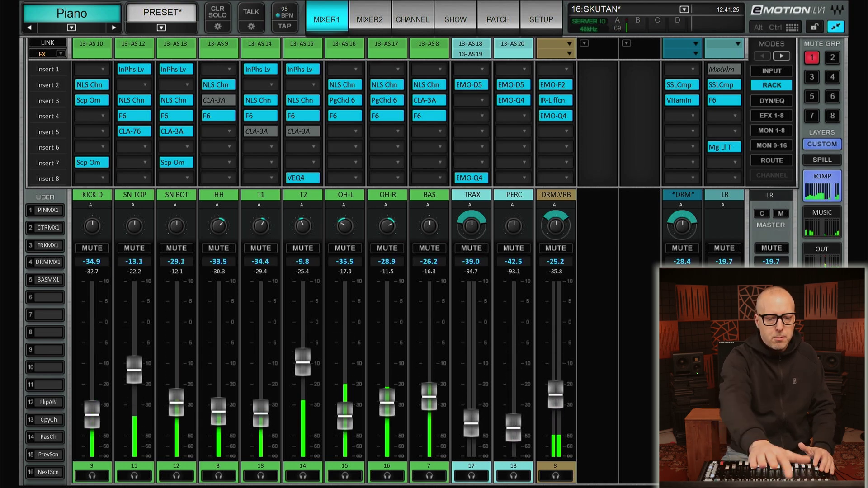
pyautogui.press('F2')
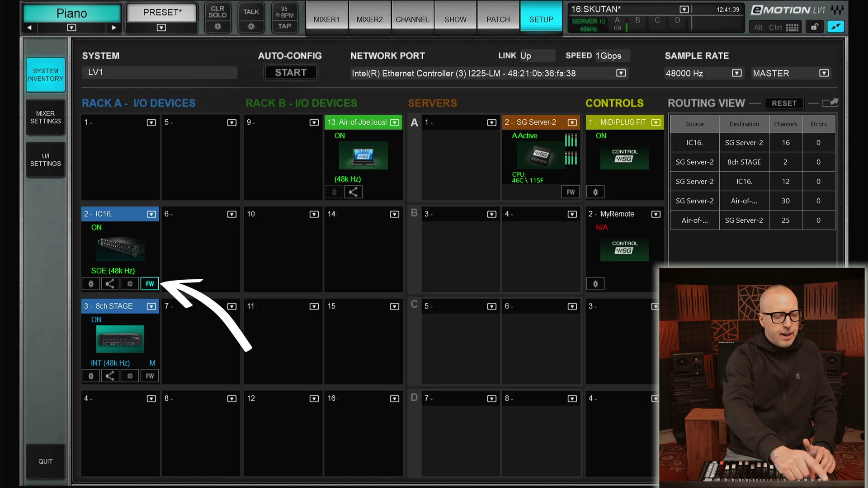
# Step: Update the Rack A IC16 firmware from version 1.17.79 to 1.17.82
pyautogui.click(149, 284)
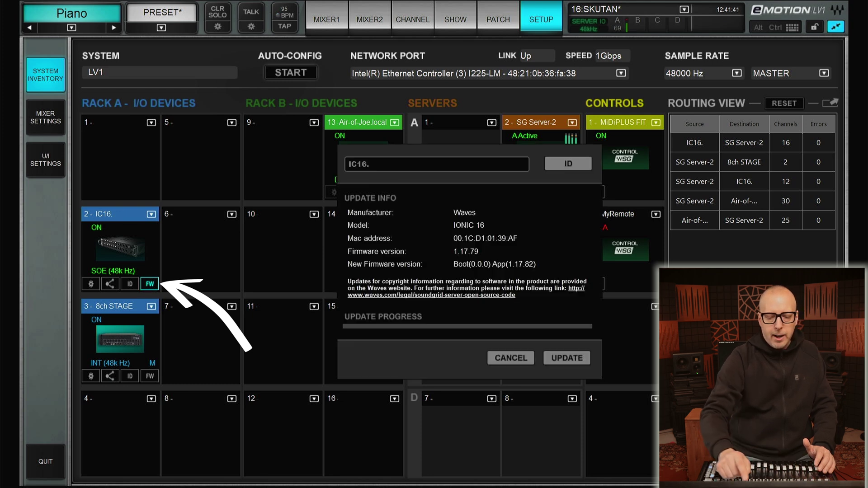
pyautogui.click(567, 358)
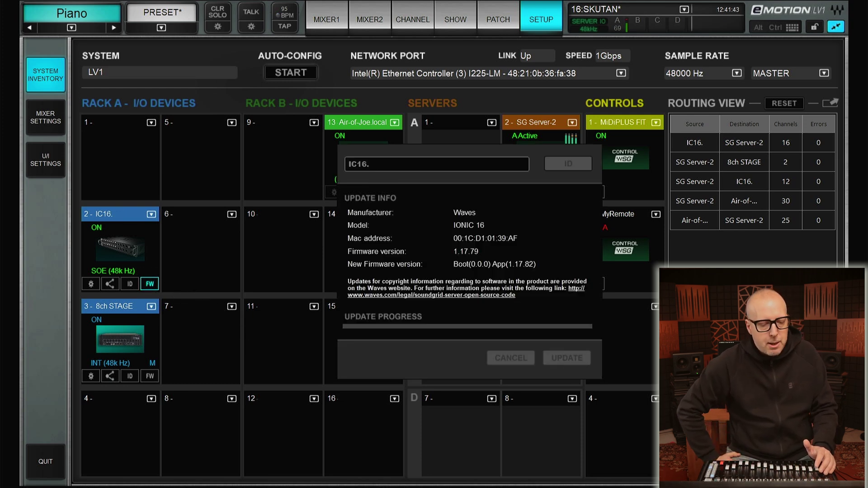